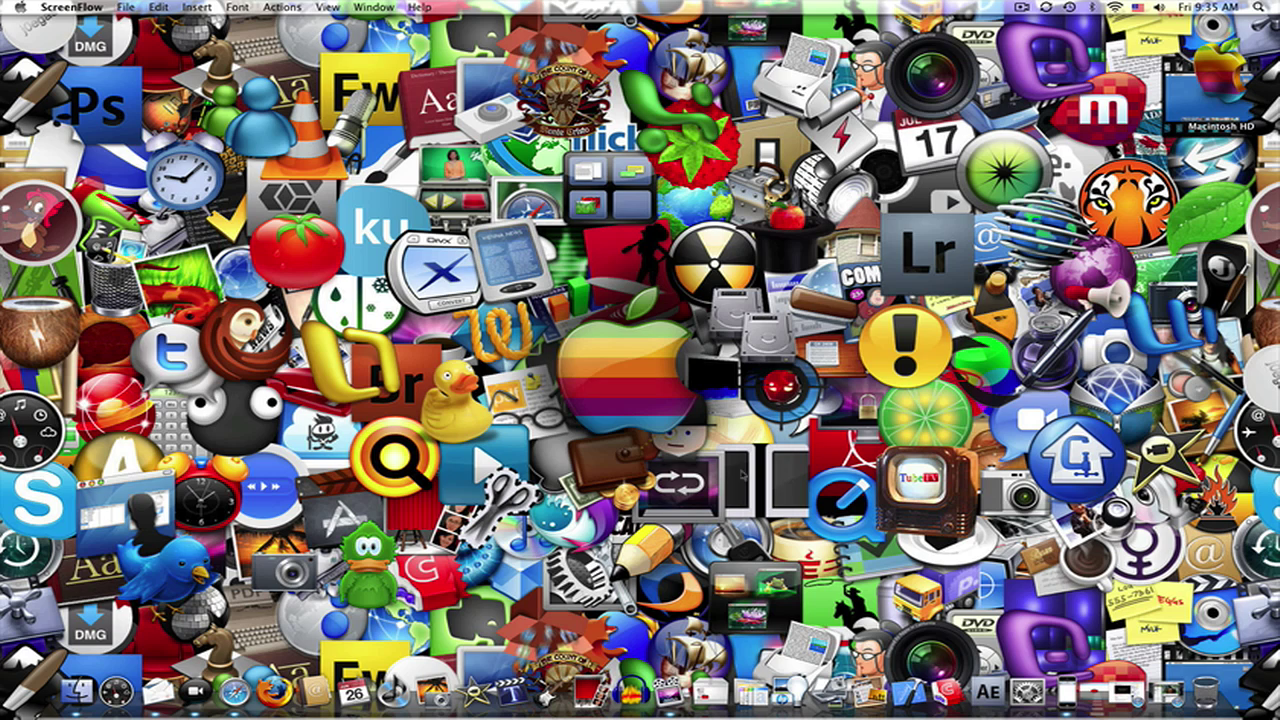
Step: Launch DemoGod from the Dock to show its blank iPhone window
click(1068, 688)
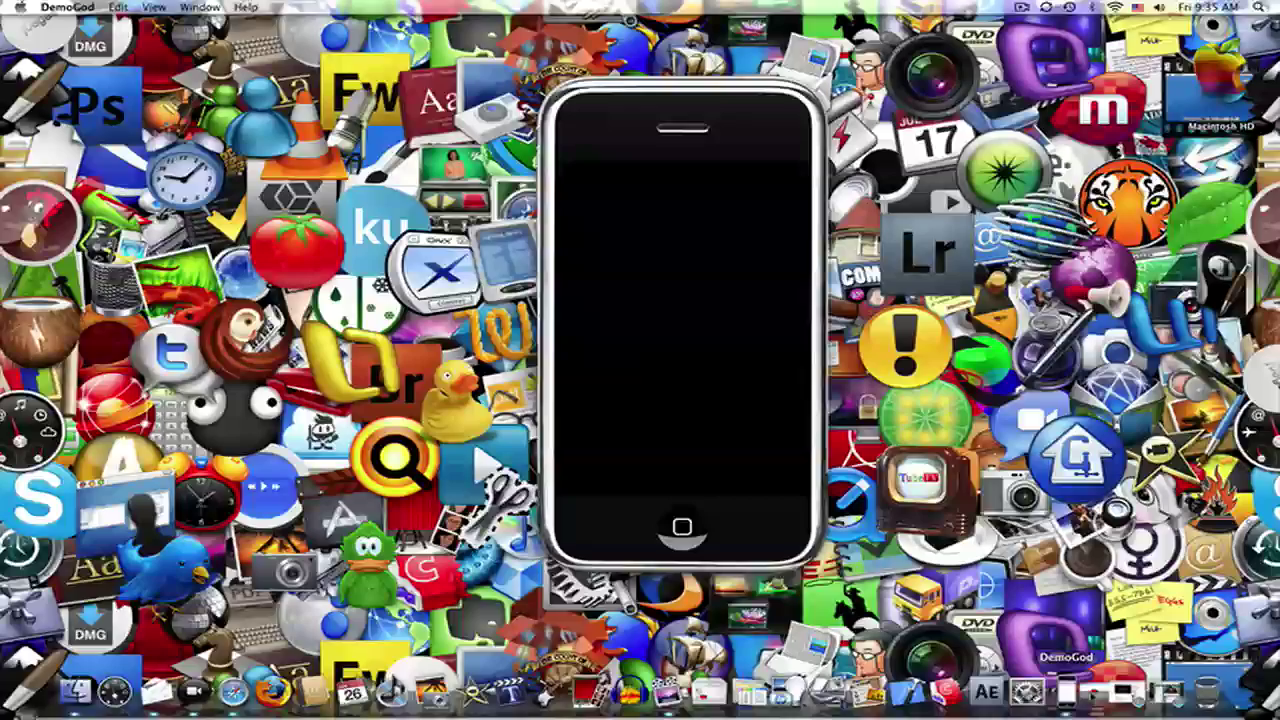
Step: Quit DemoGod and relaunch it from the Applications folder, then close Finder
right_click(1066, 688)
click(1076, 643)
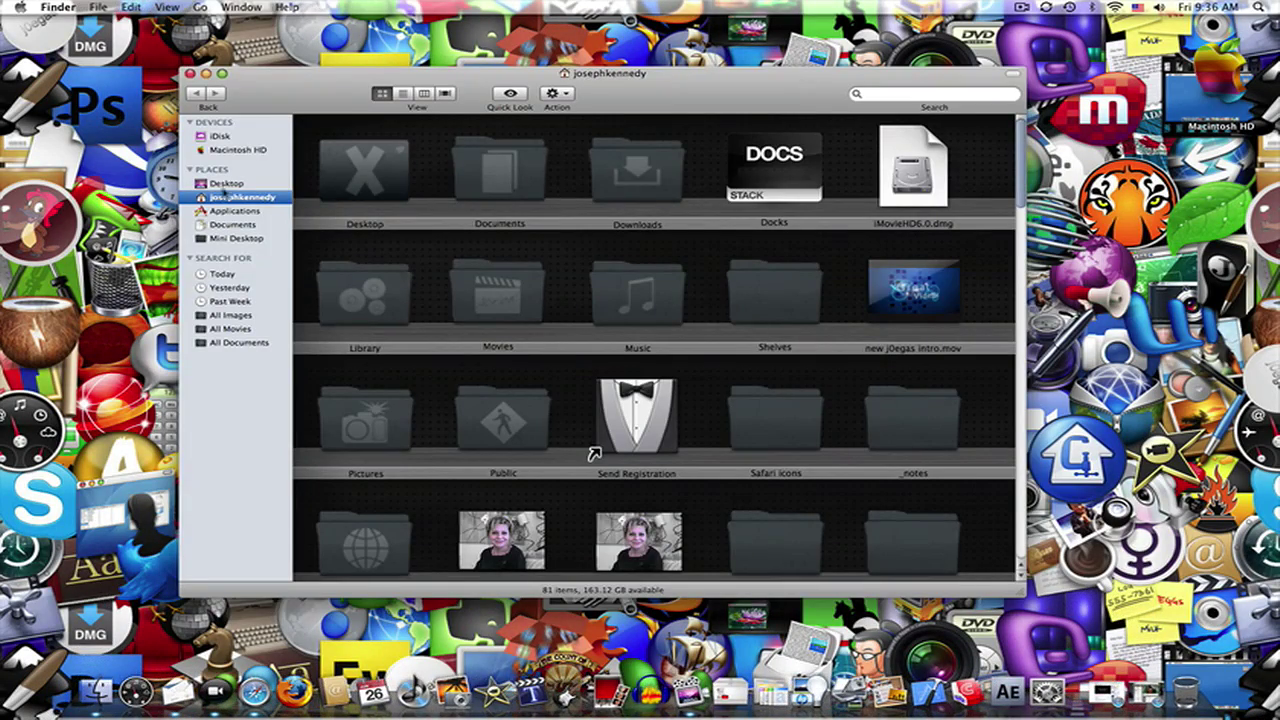
click(224, 211)
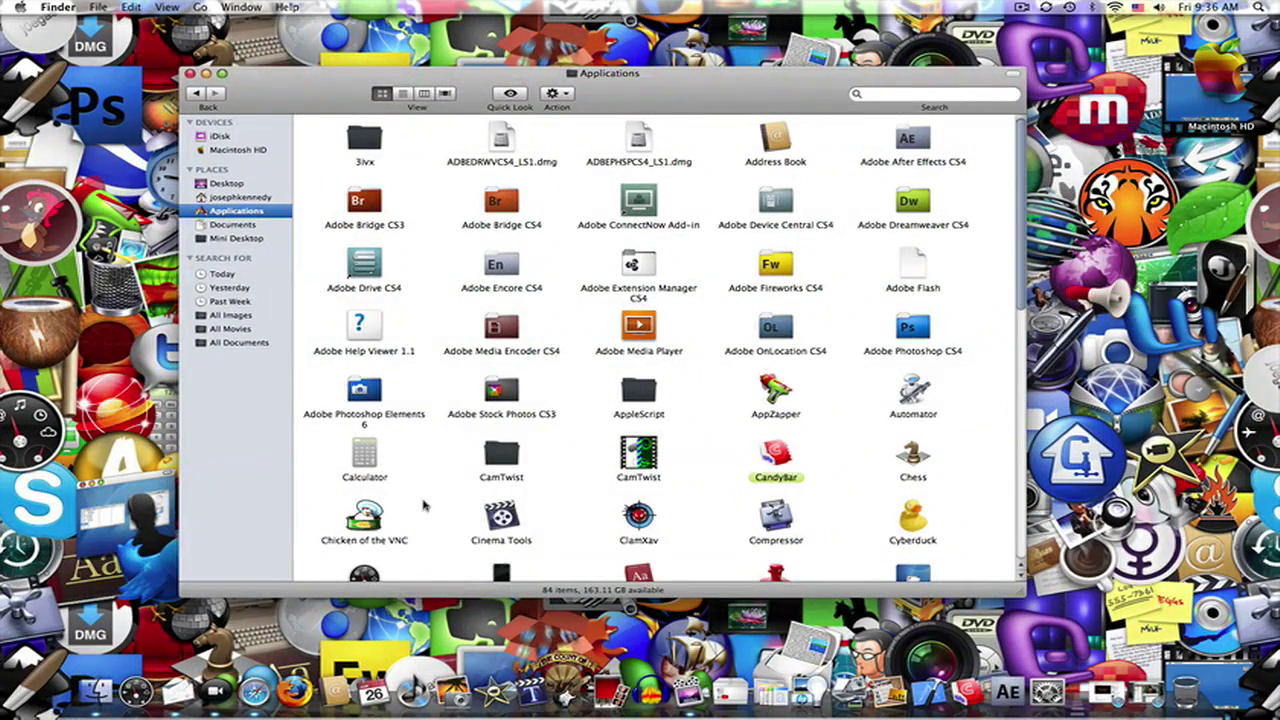
double_click(501, 570)
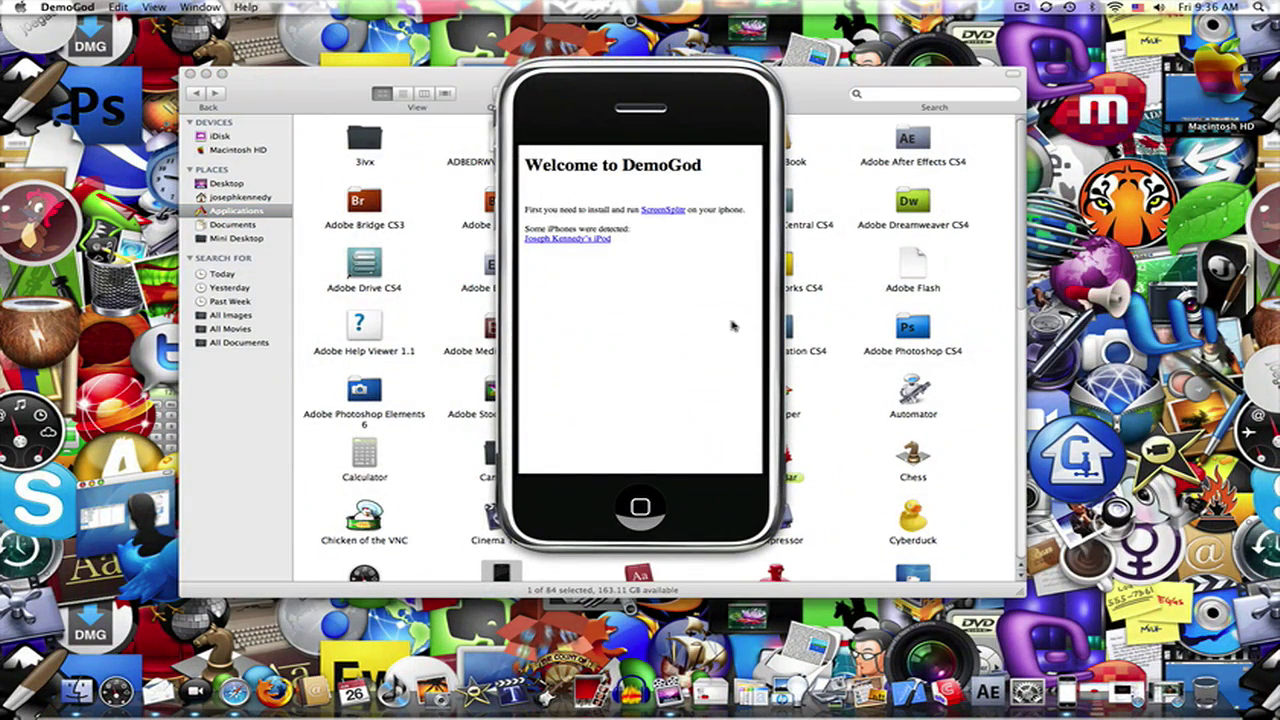
click(194, 74)
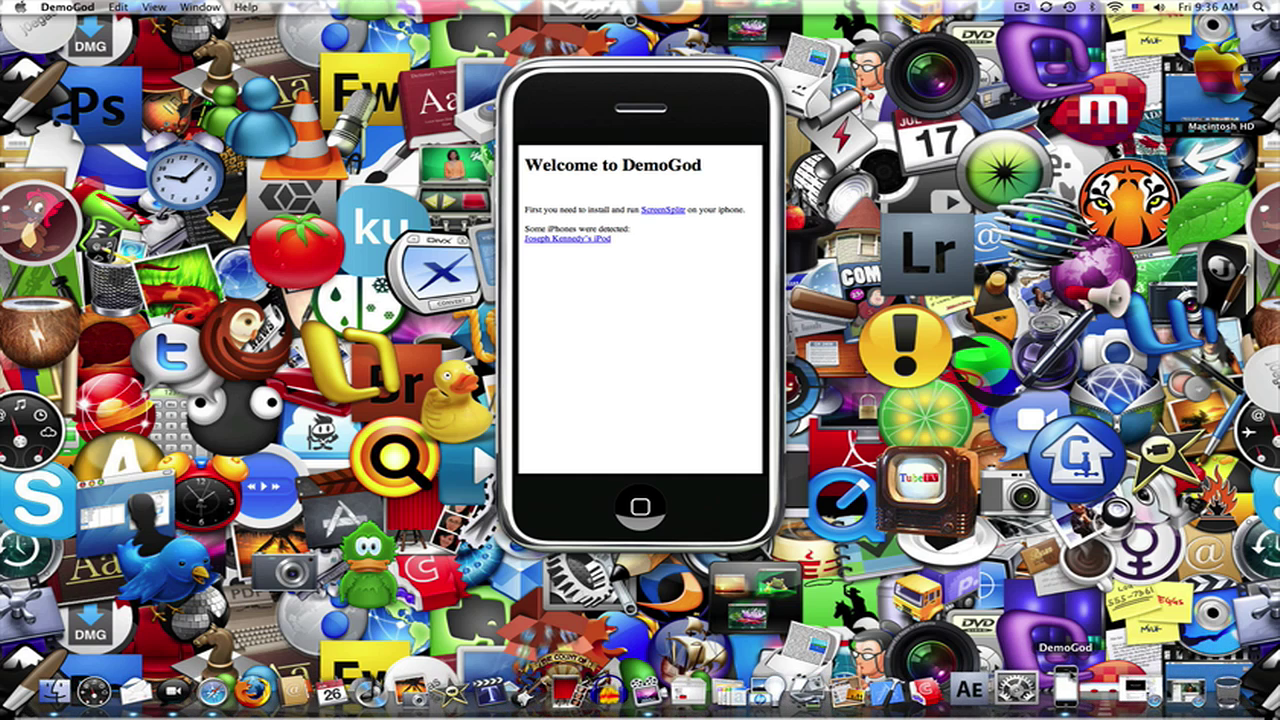
Step: Bring DemoGod forward to search for devices, then quit it from the Dock
click(1066, 680)
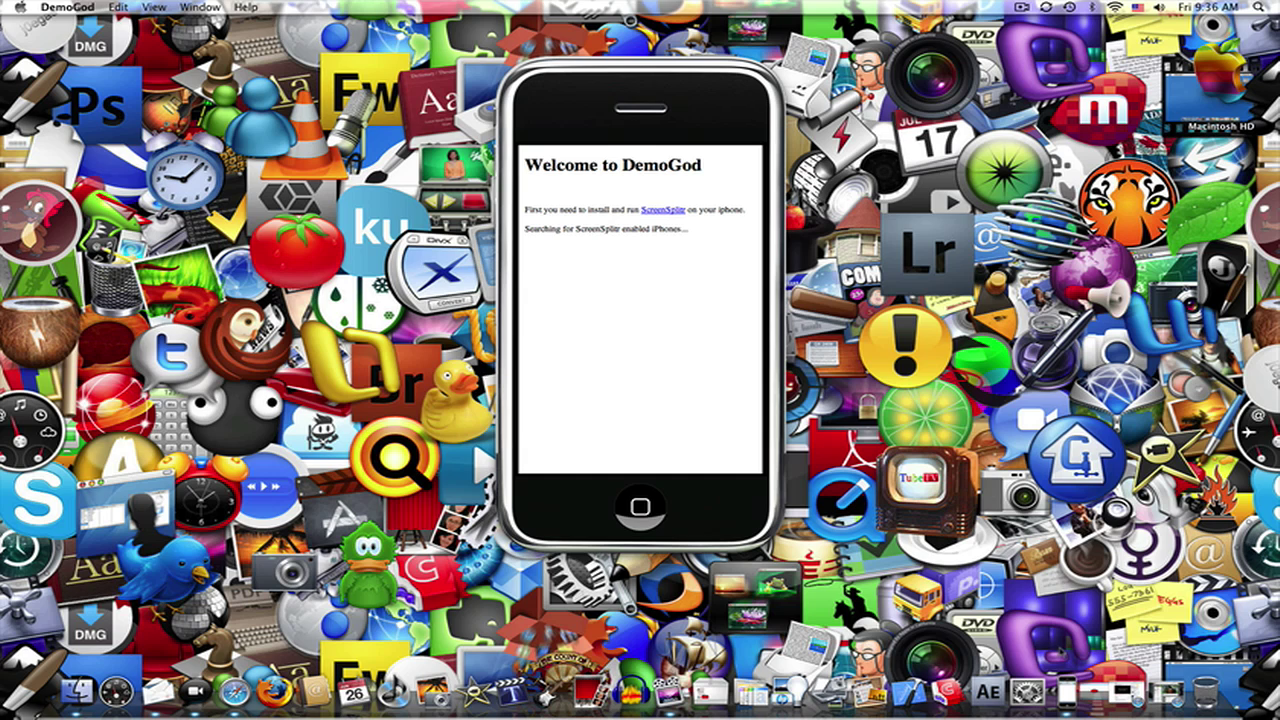
right_click(1066, 688)
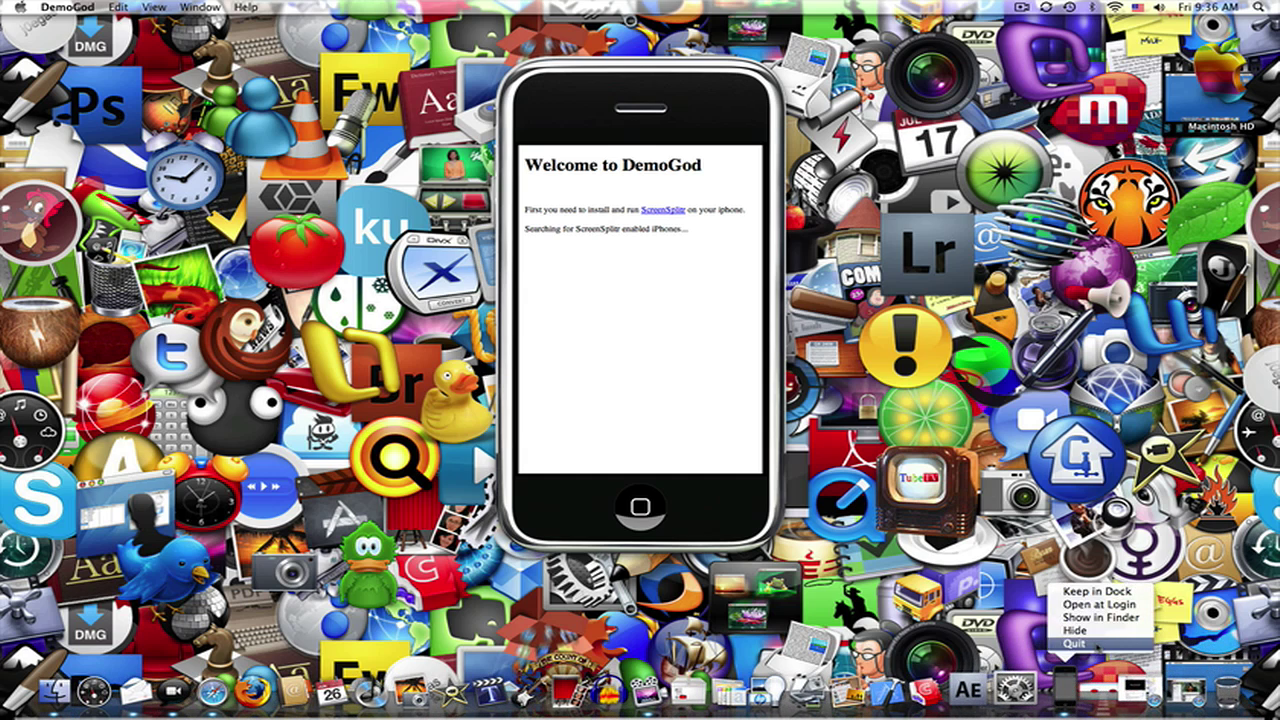
click(1074, 643)
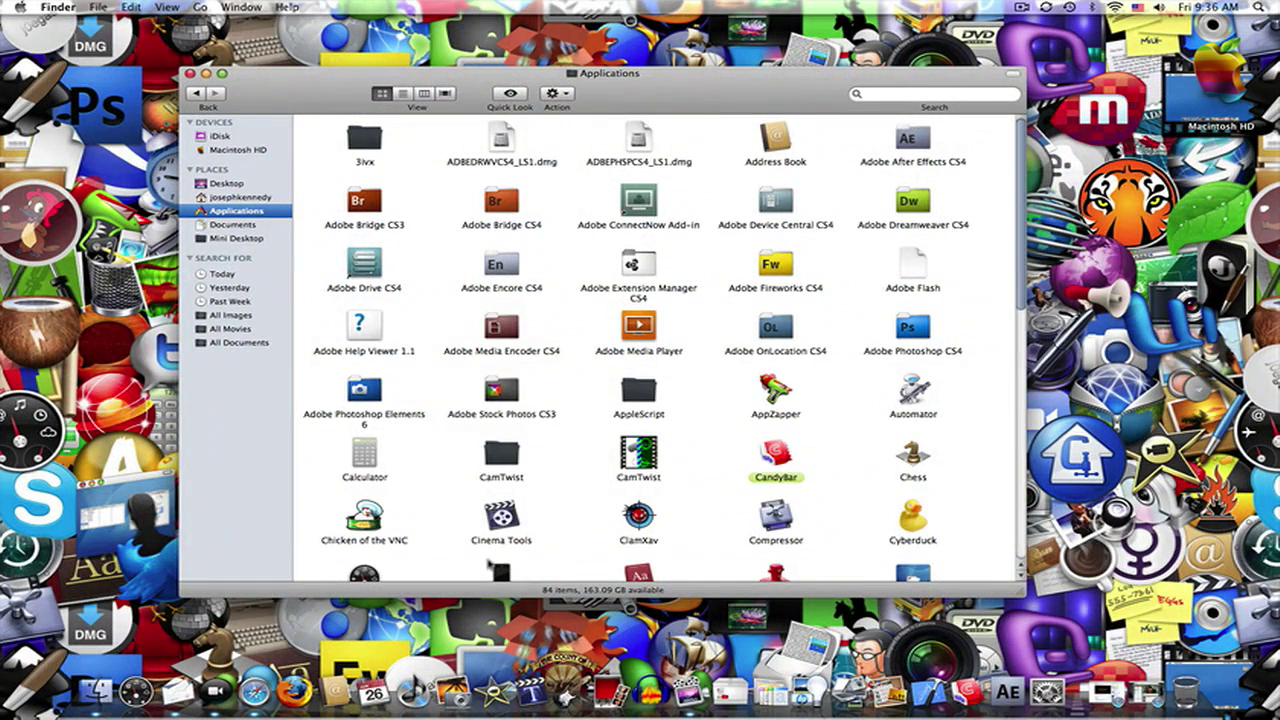
Step: Relaunch DemoGod from Applications and connect to the detected iPod to mirror it
double_click(500, 568)
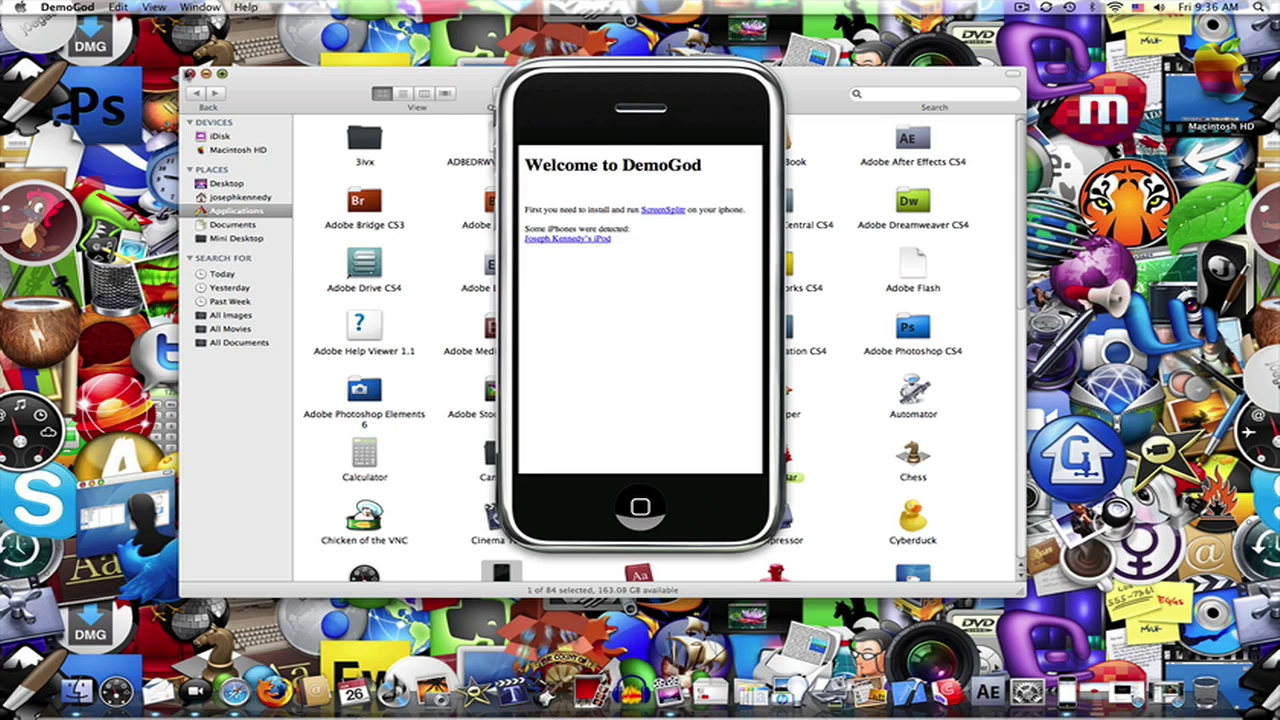
click(189, 74)
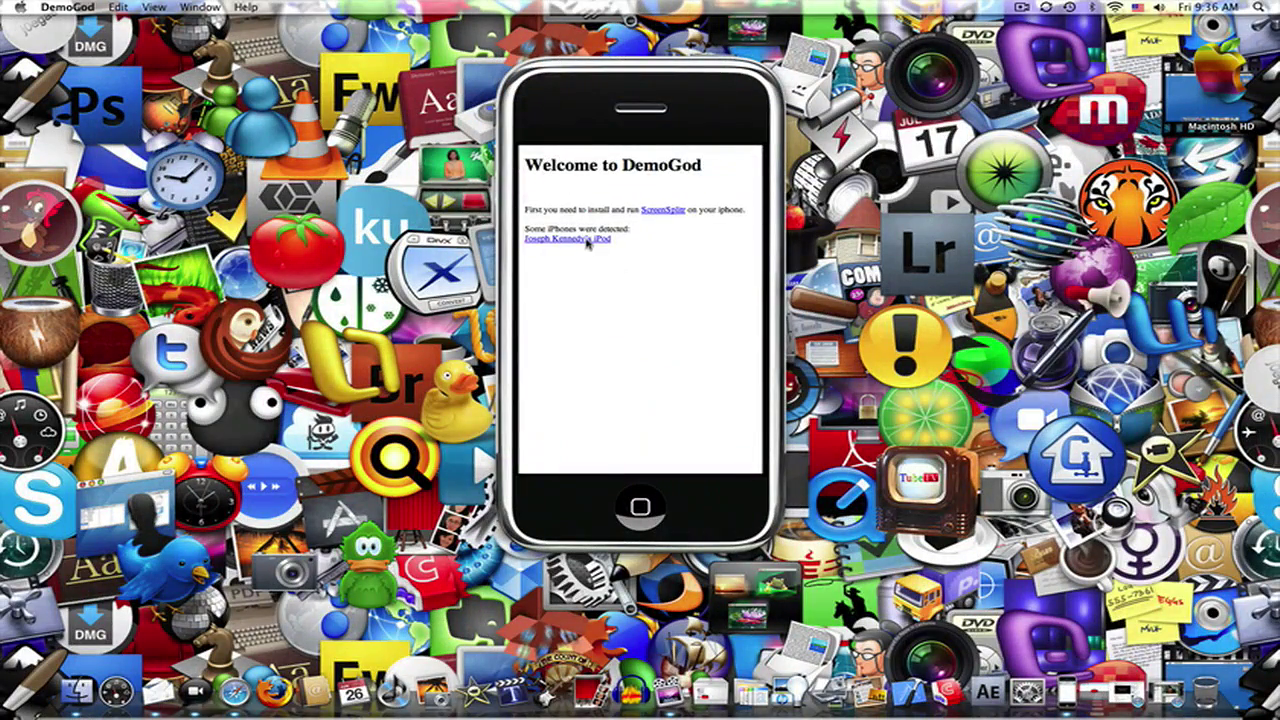
click(588, 240)
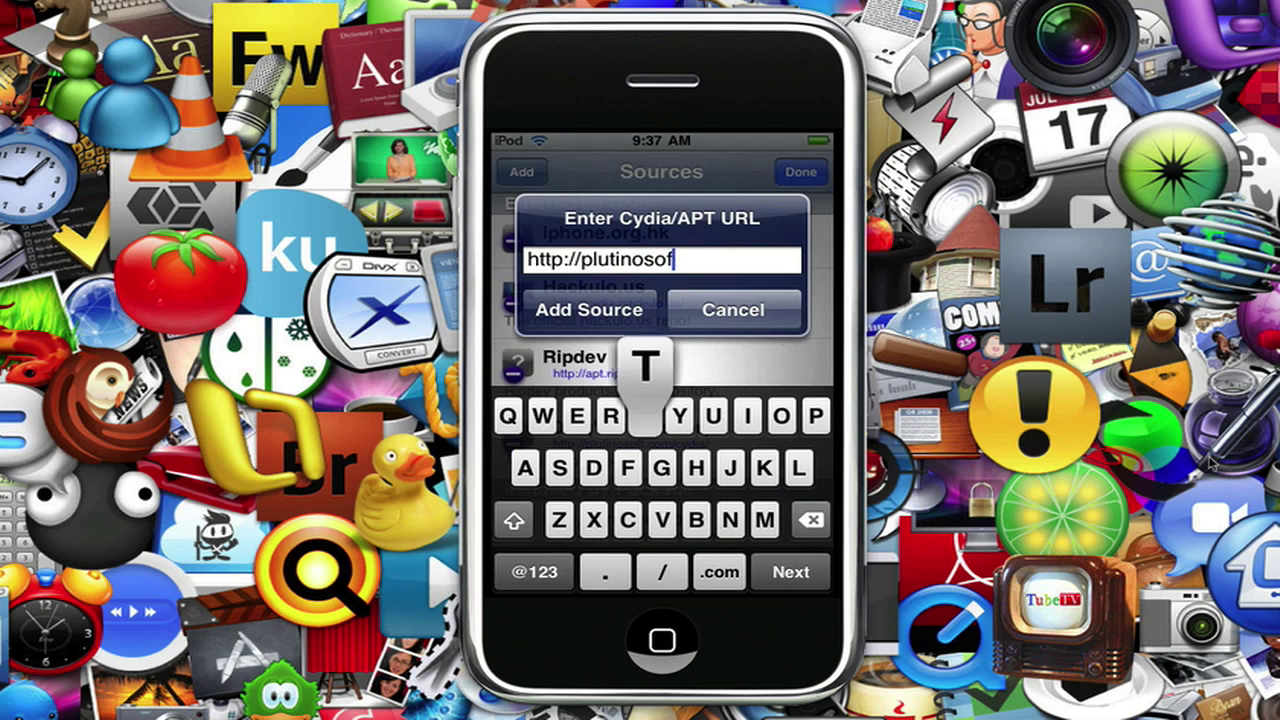
text(t)
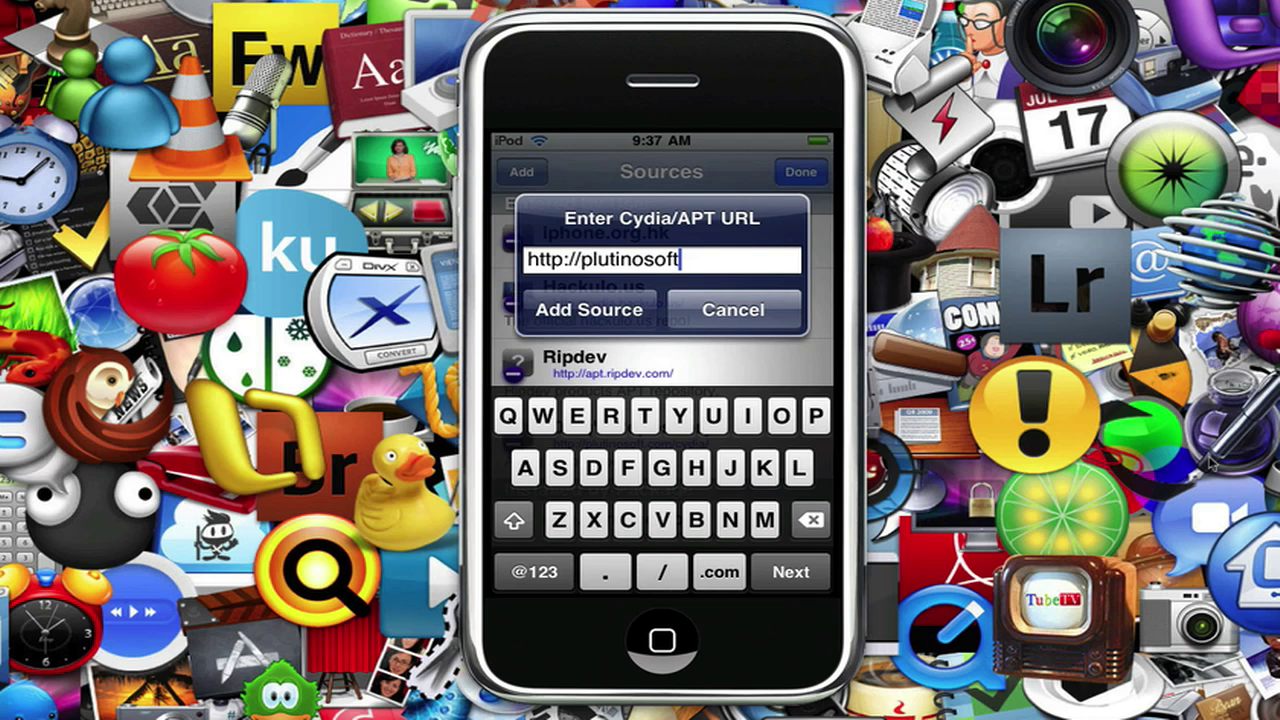
text(.com/cydia/)
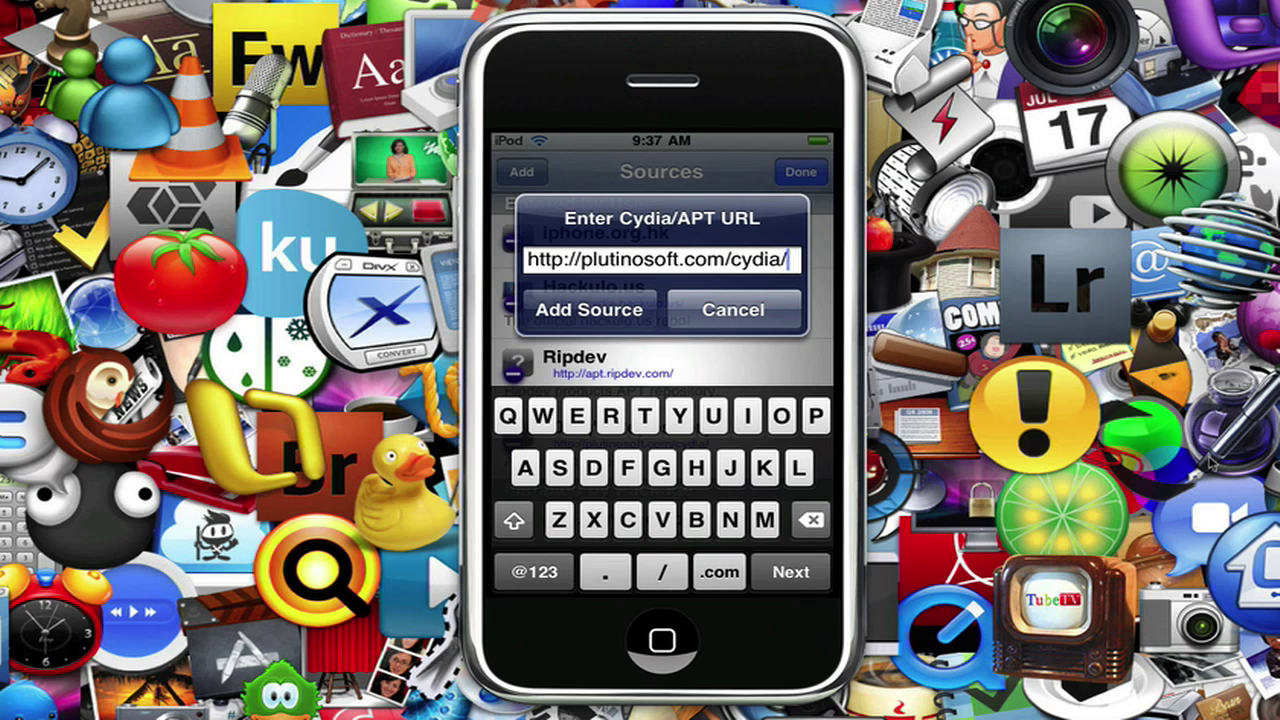
click(733, 309)
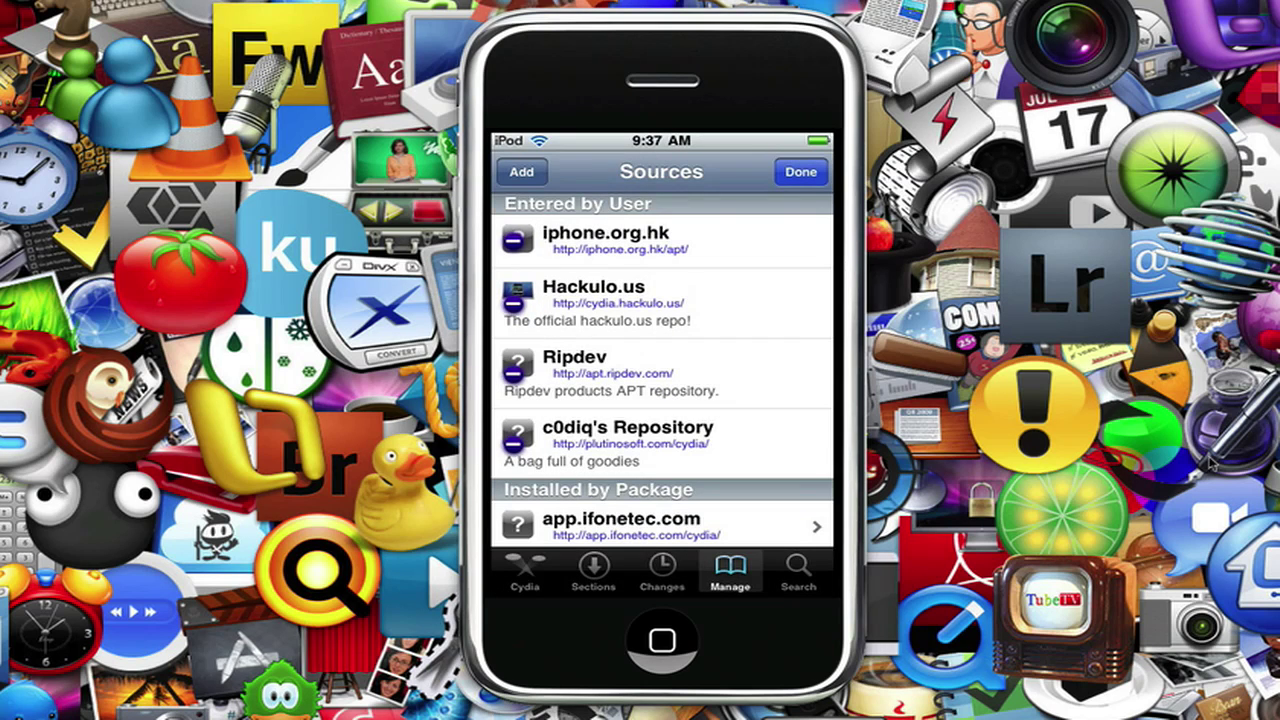
Step: Open c0diq's Repository and check that ScreenSplitr 1.1.0-14 is installed
click(801, 171)
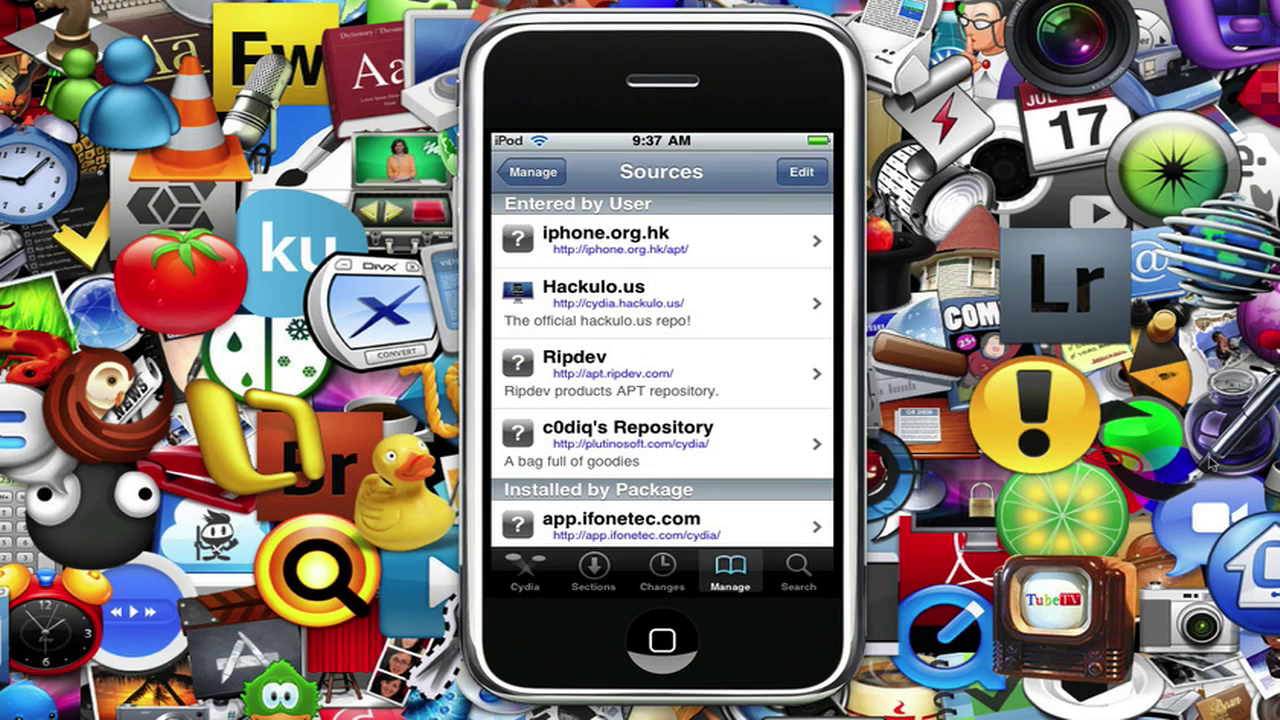
click(662, 443)
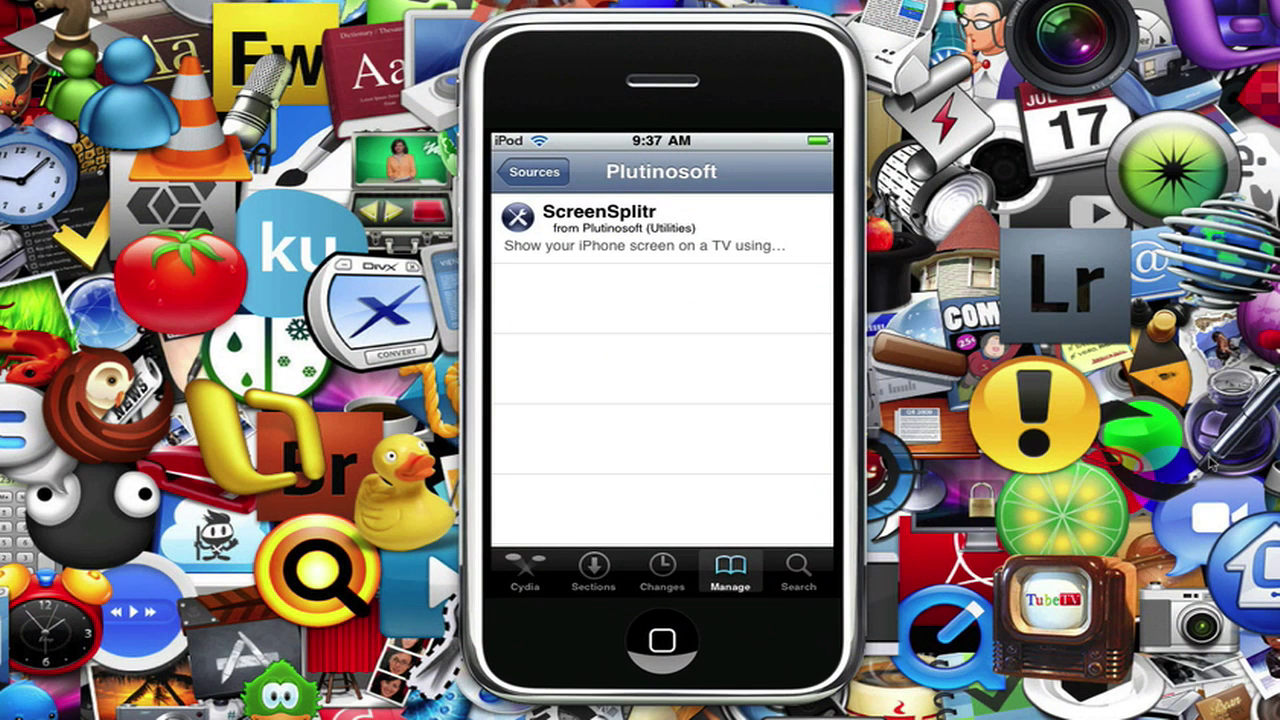
click(640, 228)
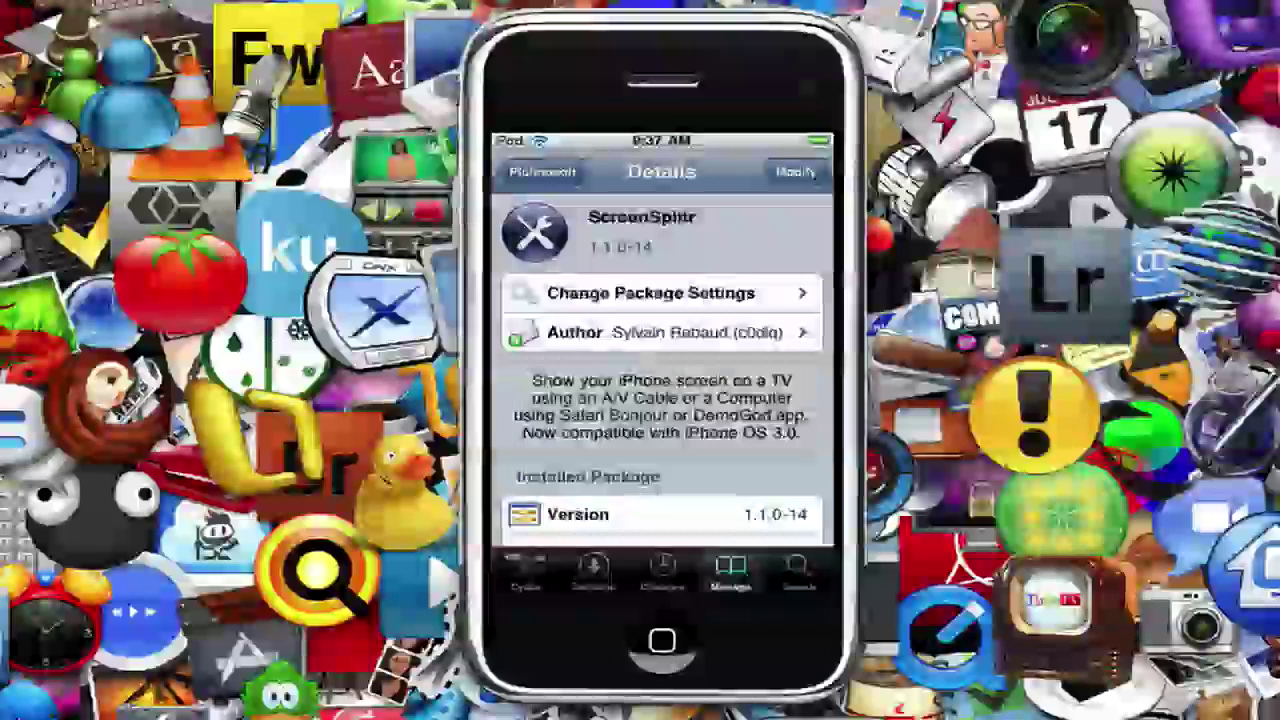
click(796, 172)
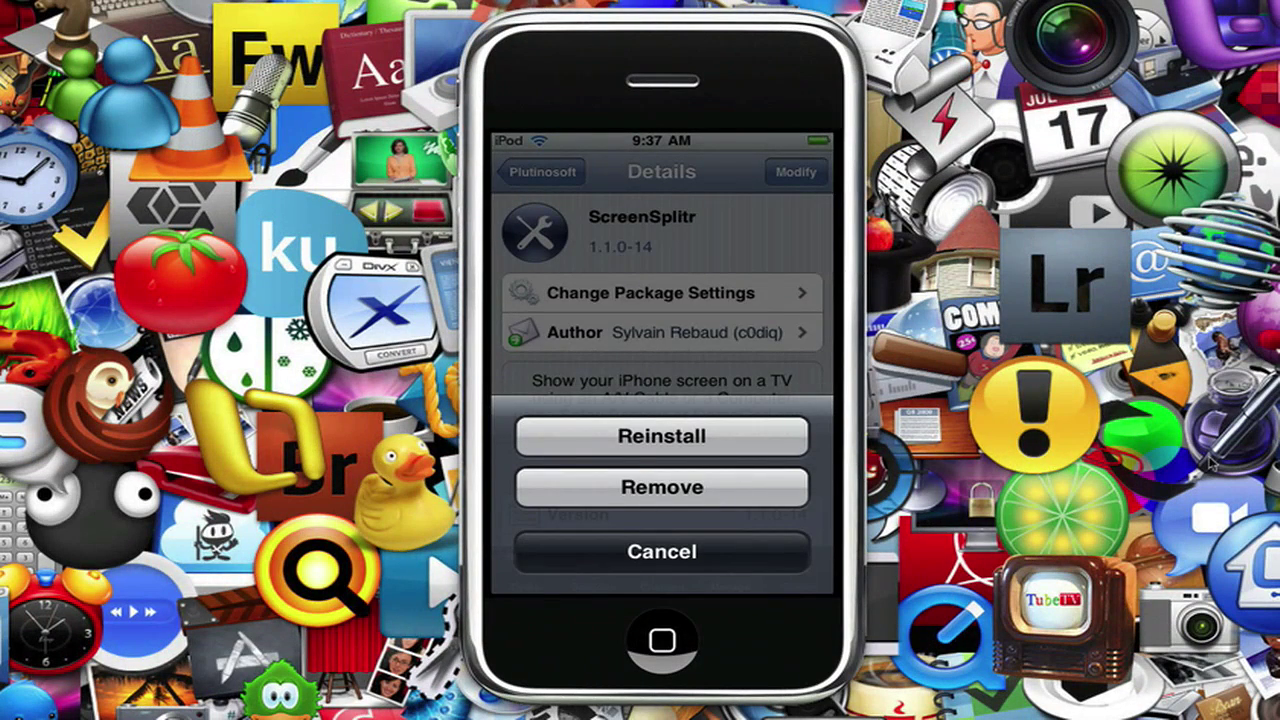
click(662, 551)
click(542, 172)
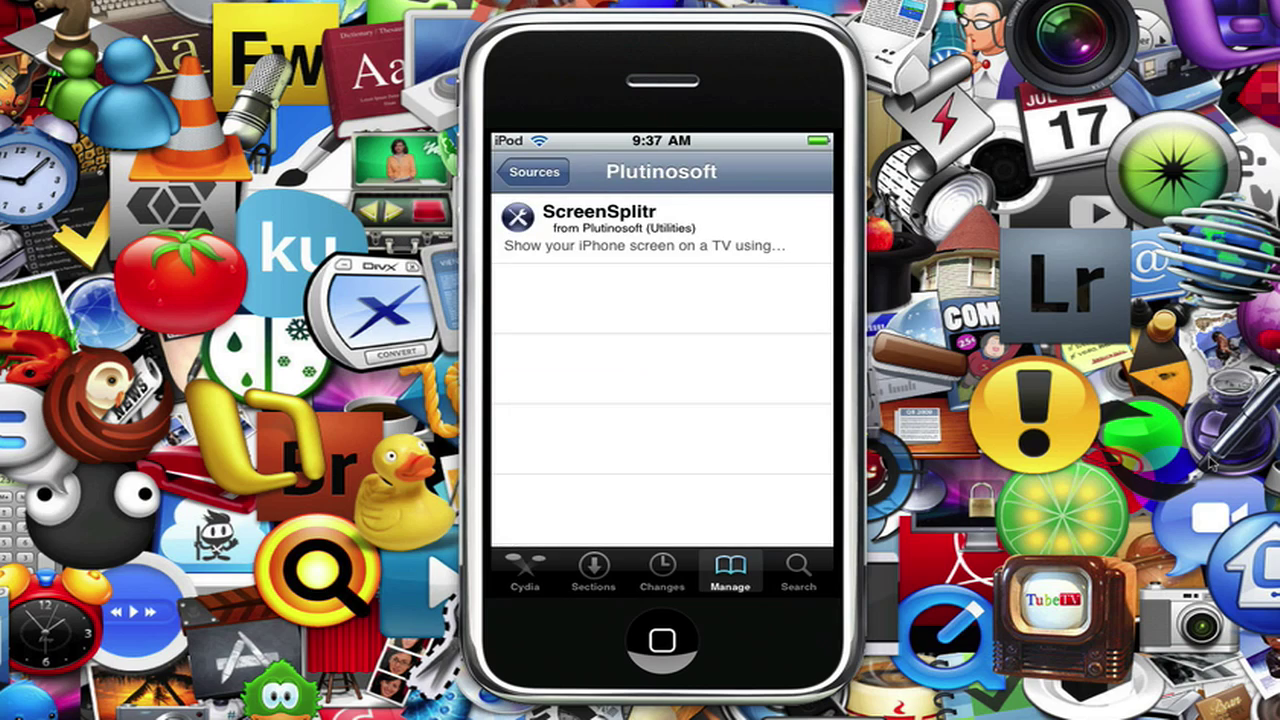
Step: Exit Cydia to the home screen and briefly open then close the SBSettings panel
click(662, 640)
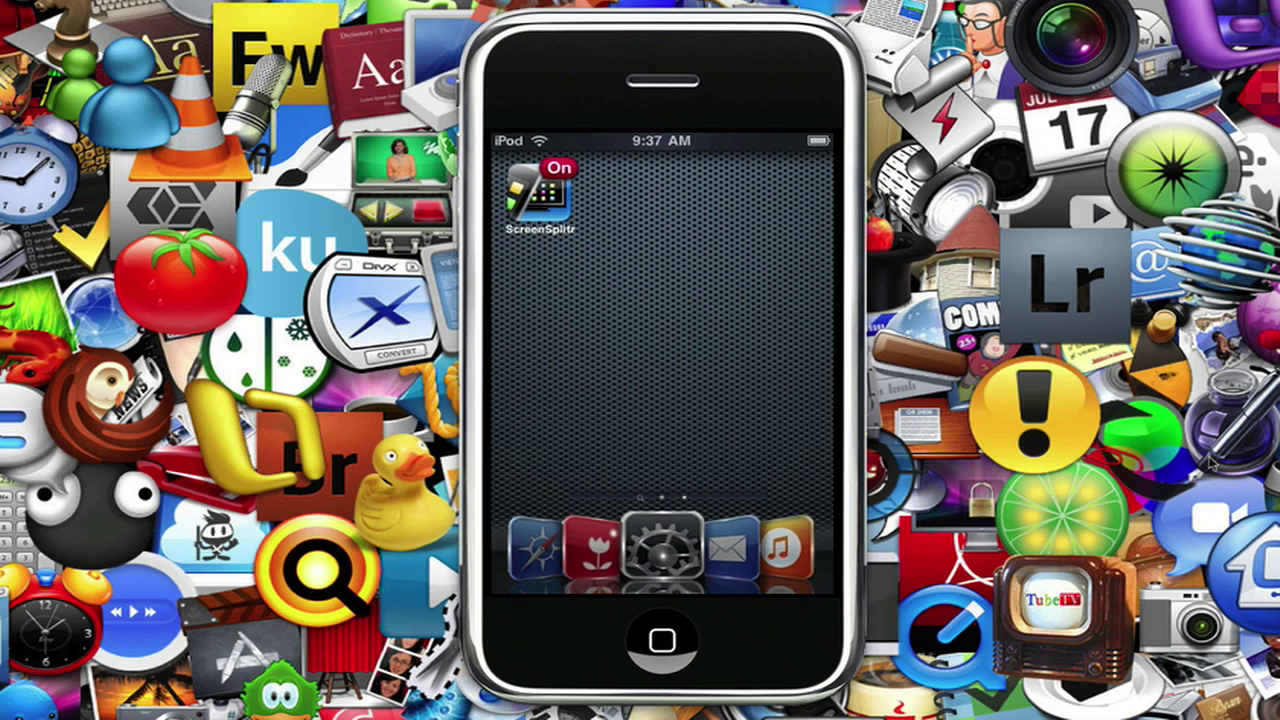
drag(560, 140, 790, 140)
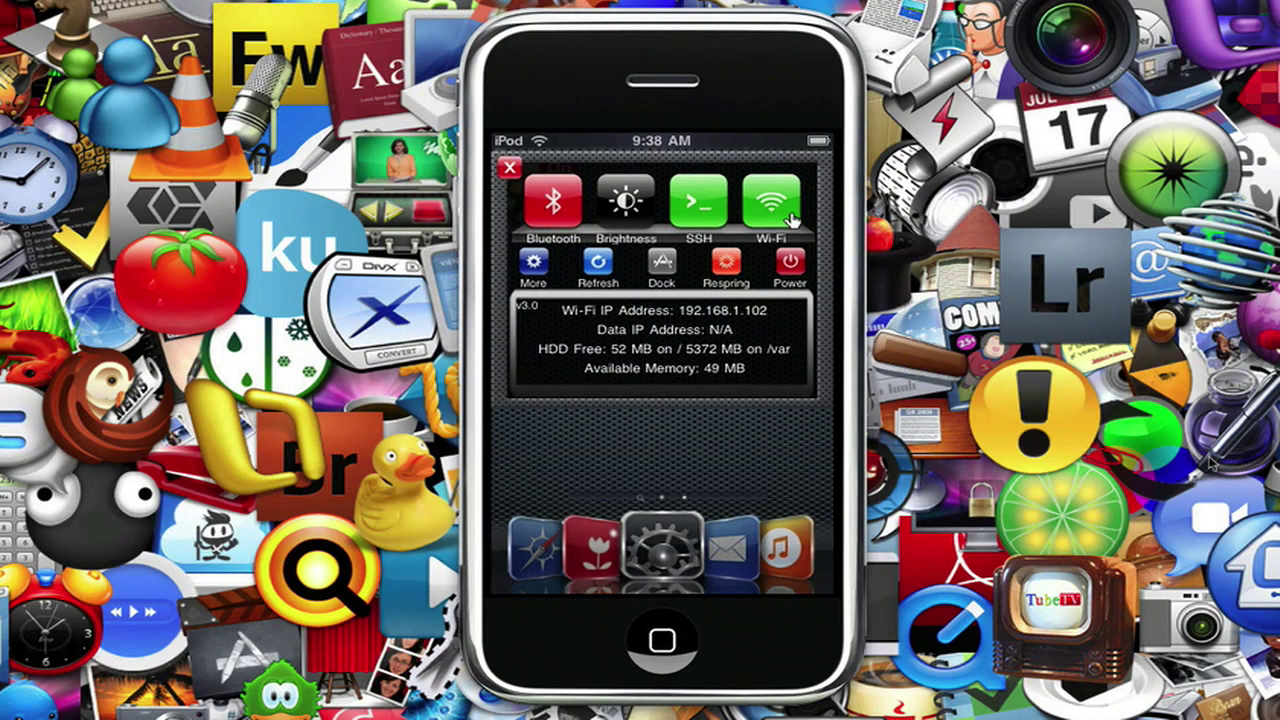
click(509, 167)
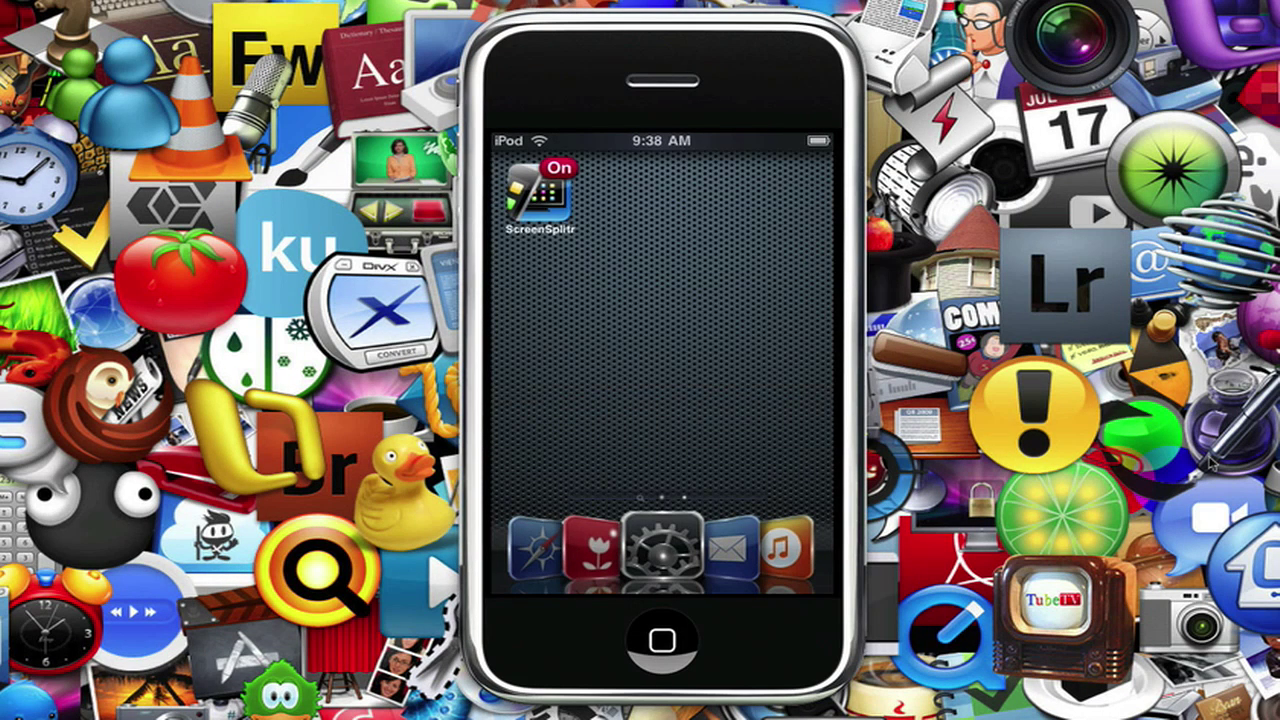